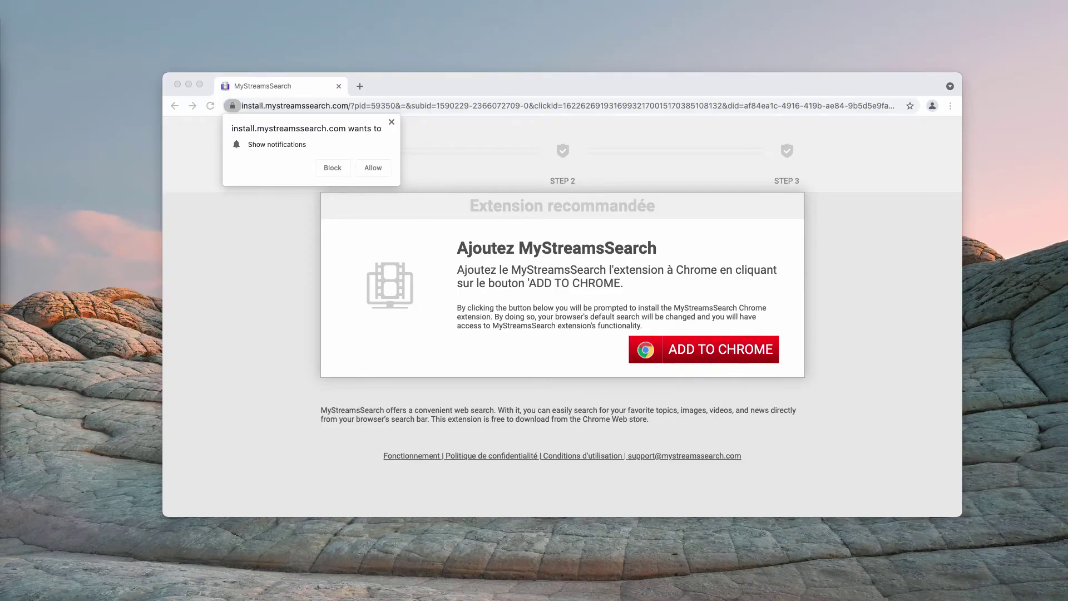
# - Add the MyStreamsSearch extension to Chrome from its Chrome Web Store listing
pyautogui.moveTo(755, 86); pyautogui.dragTo(746, 92)
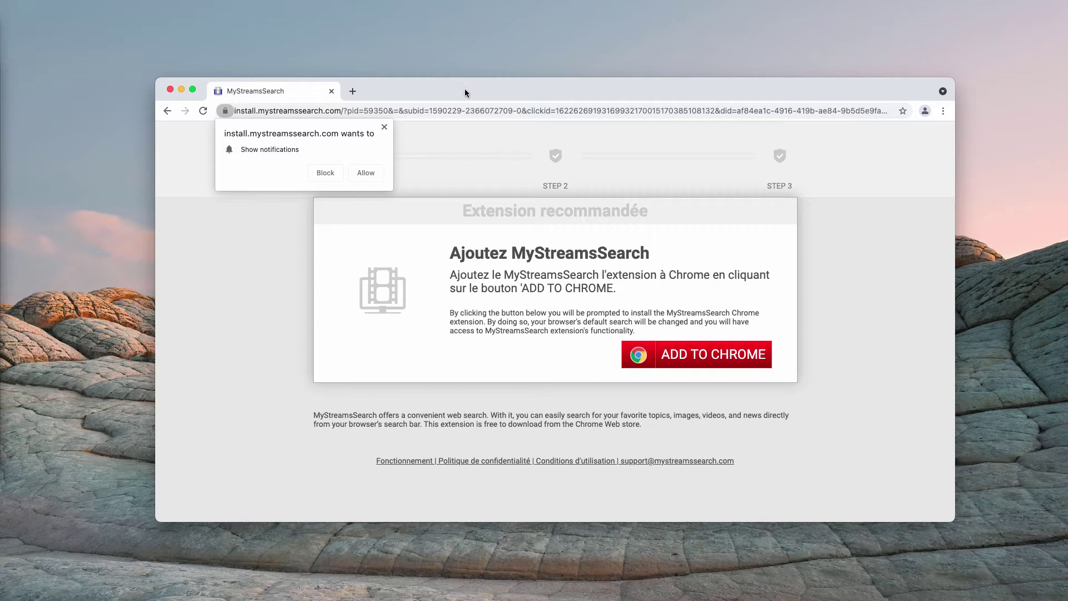
pyautogui.click(704, 356)
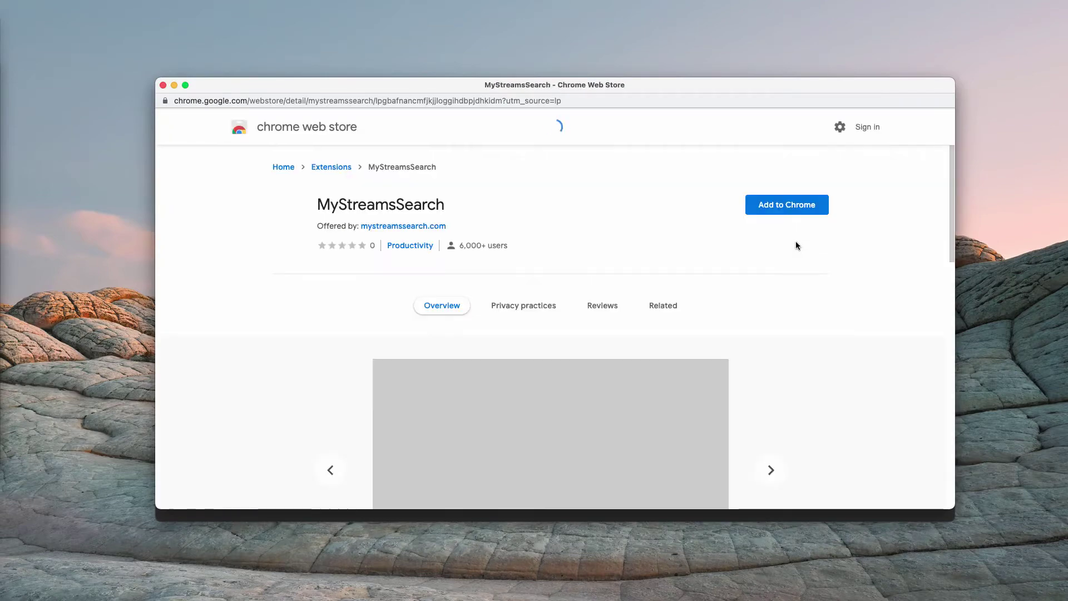
pyautogui.click(796, 207)
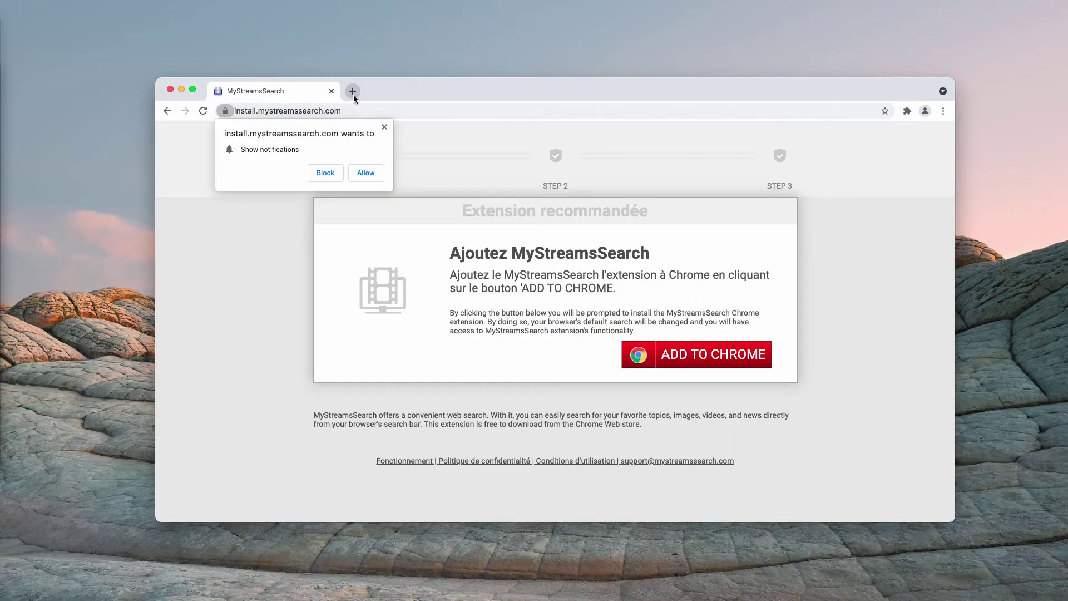
# - Search 'virus' in a new tab, keep the extension's search provider, and close the results tab
pyautogui.click(353, 92)
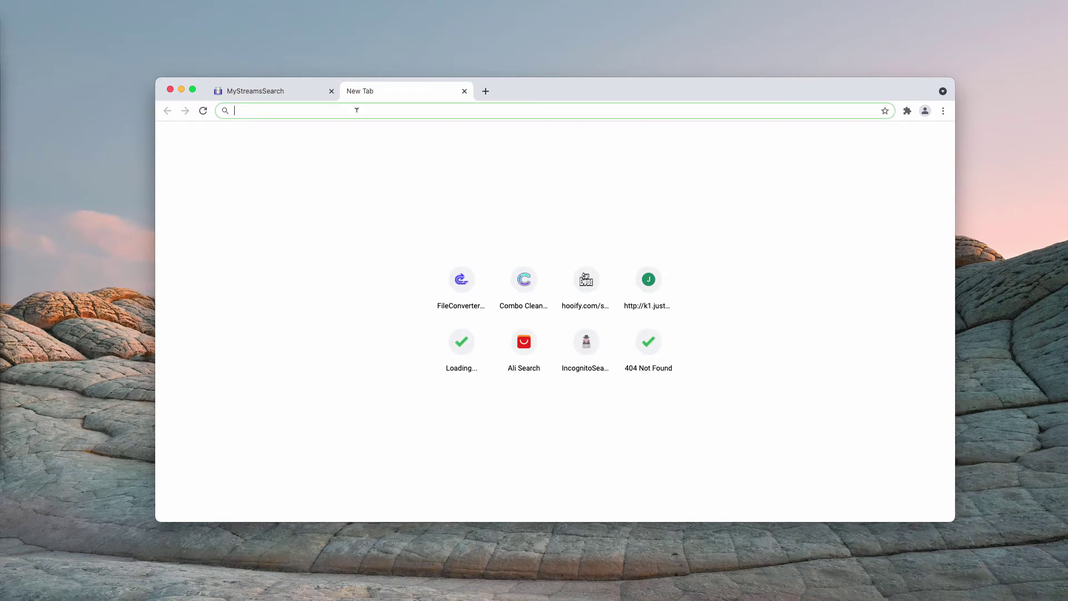
pyautogui.write('virus')
pyautogui.press('Return')
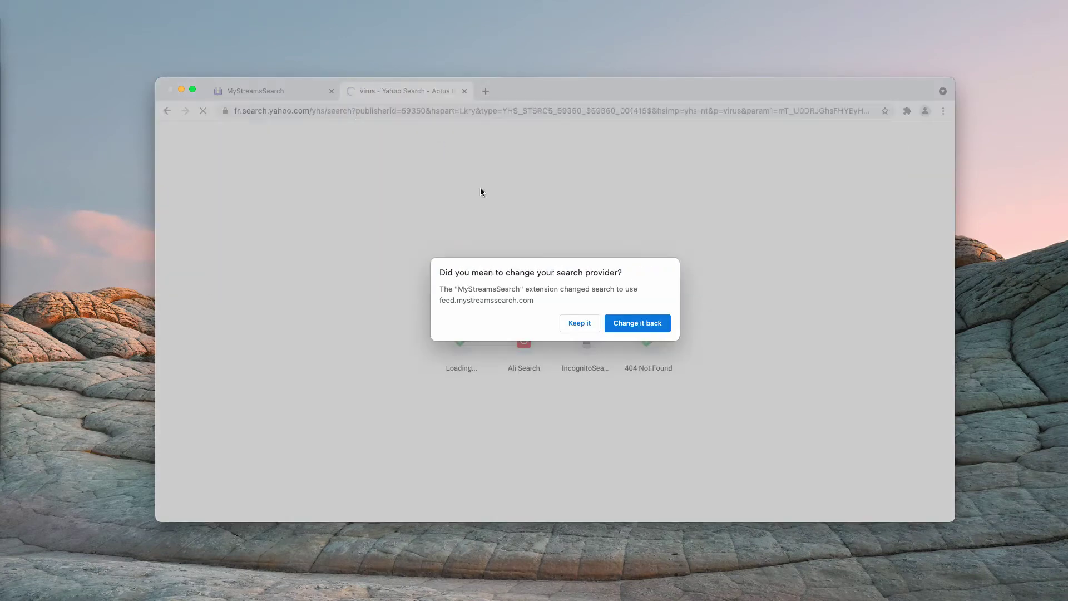
pyautogui.click(589, 326)
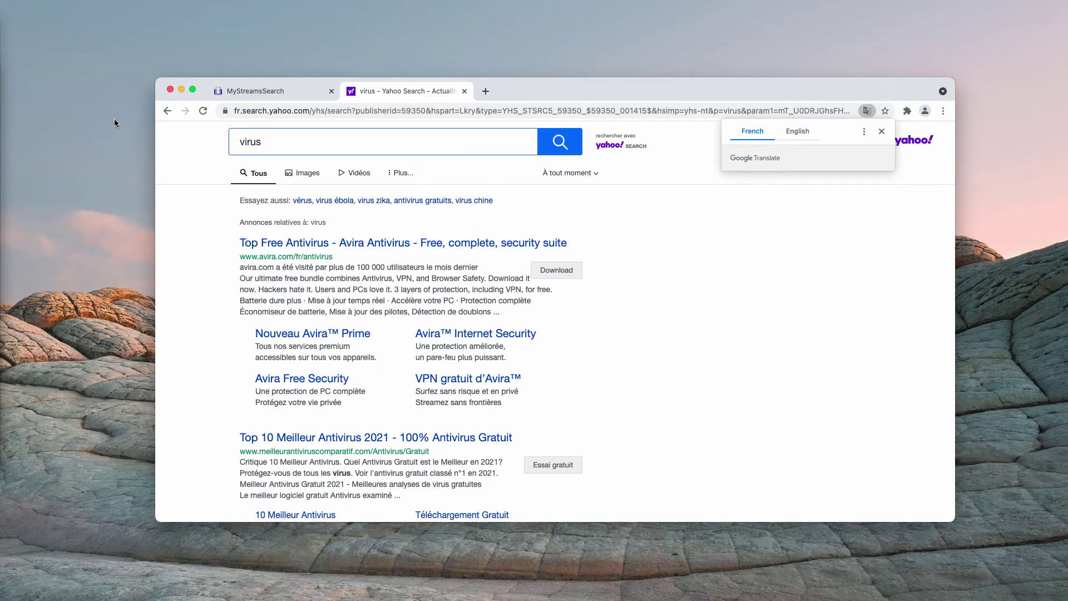
pyautogui.click(465, 92)
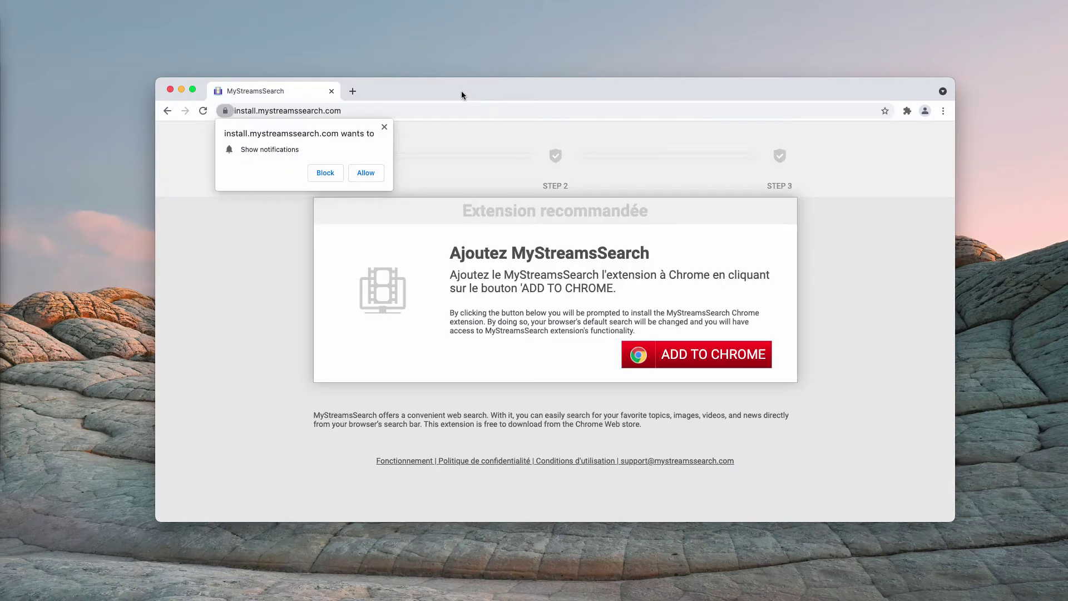
# - Search 'car' in a new tab, then close the Google results and empty tabs
pyautogui.click(354, 93)
pyautogui.write('car')
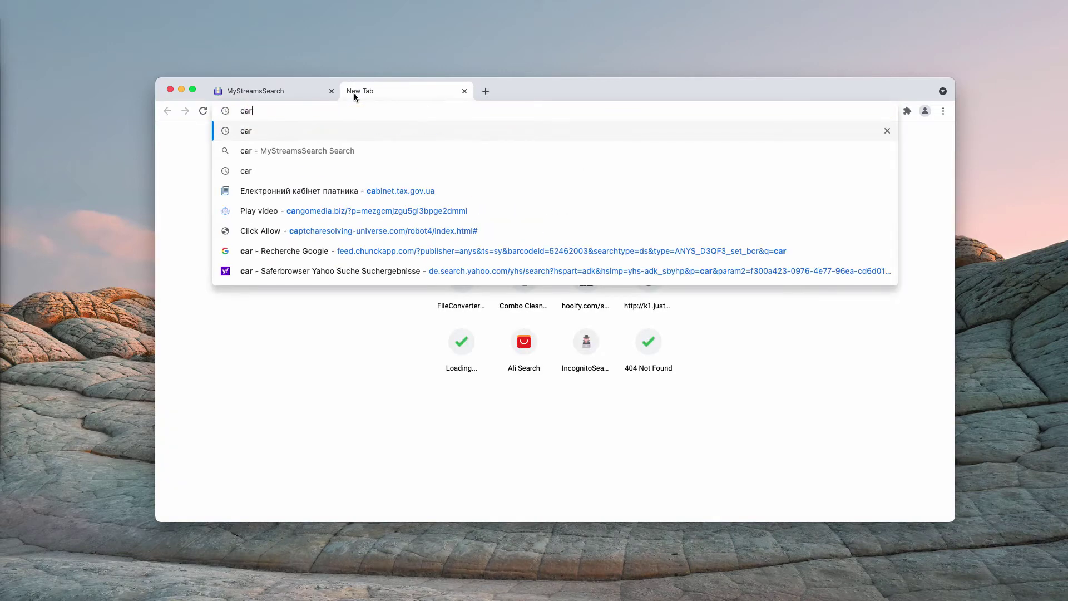
pyautogui.press('Return')
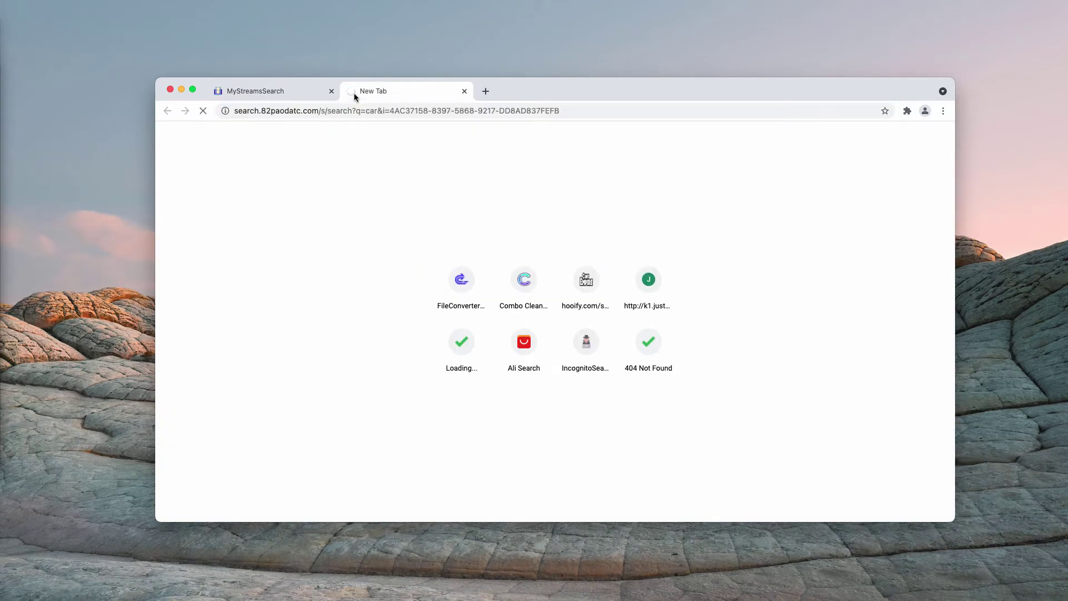
pyautogui.press('super+t')
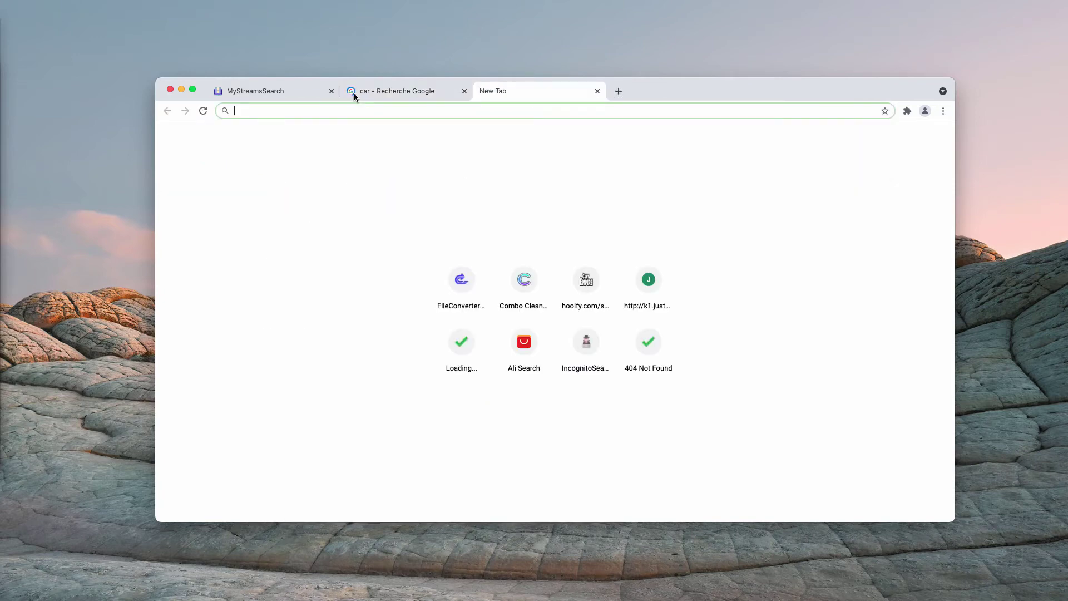
pyautogui.click(412, 95)
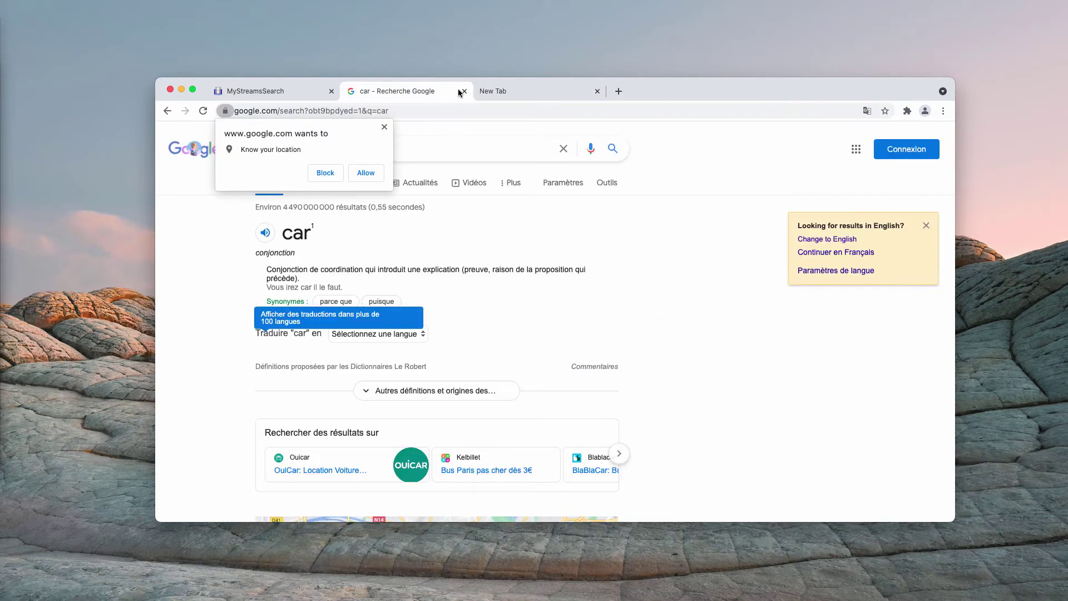
pyautogui.click(465, 92)
pyautogui.click(464, 91)
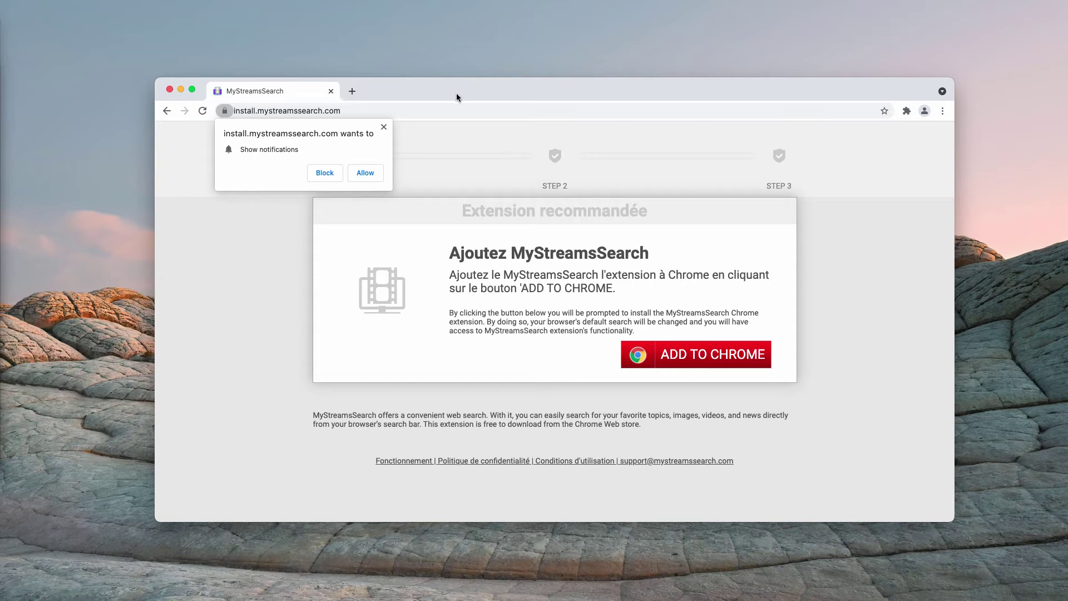
pyautogui.moveTo(458, 91); pyautogui.dragTo(456, 84)
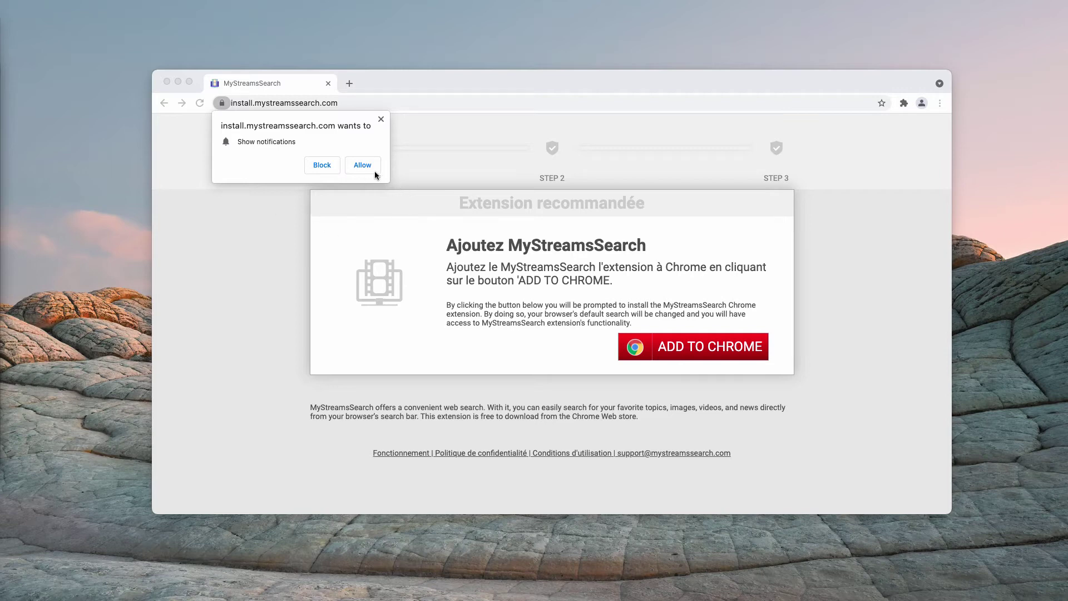
pyautogui.click(630, 85)
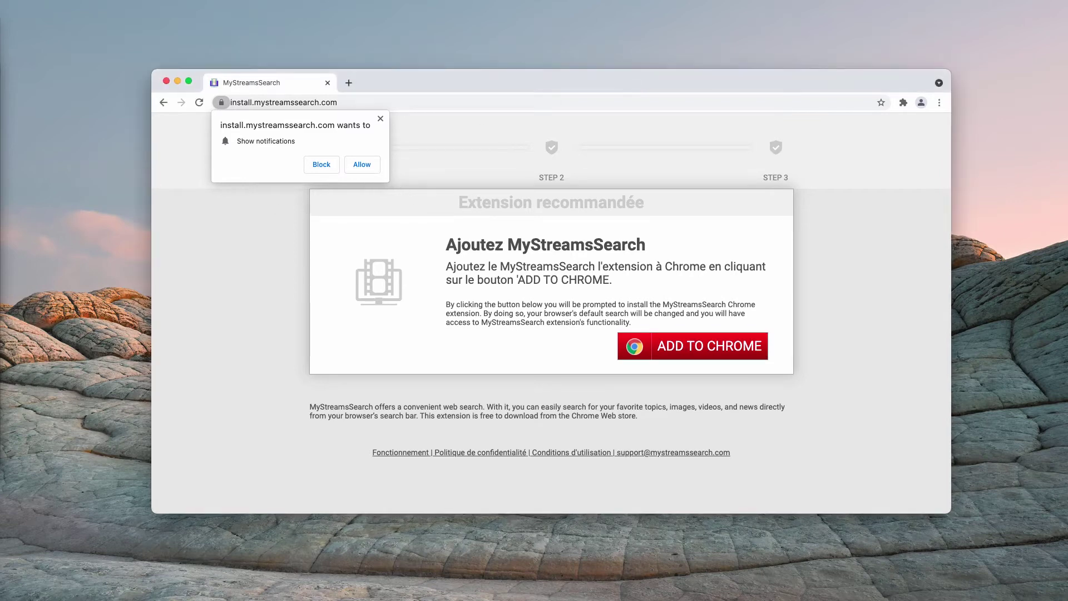
# - Open the extensions list from the Chrome menu and close the uninstall feedback tab
pyautogui.click(940, 103)
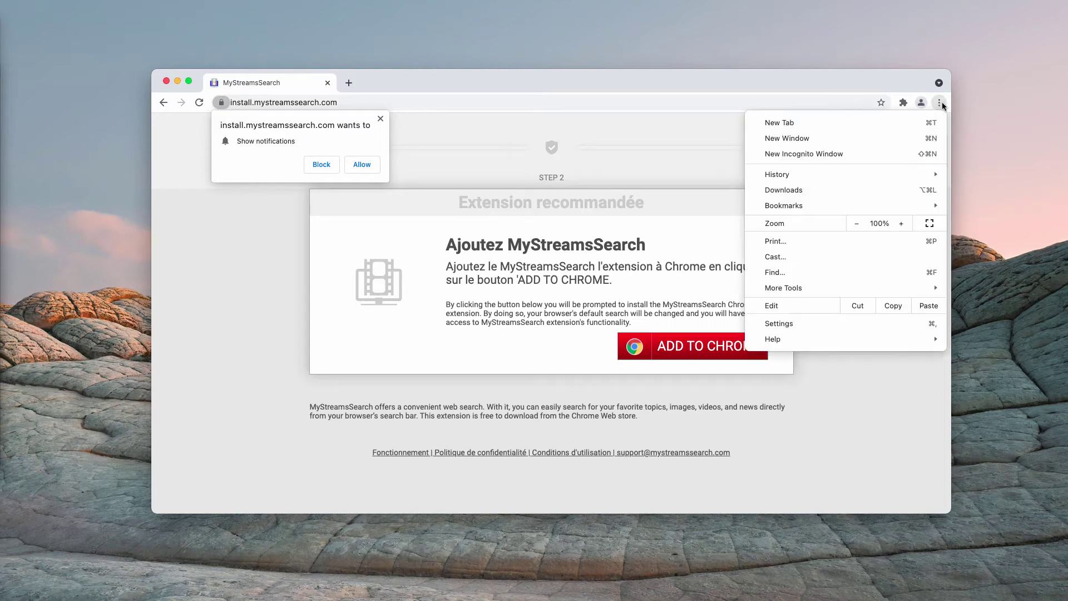
pyautogui.moveTo(810, 289)
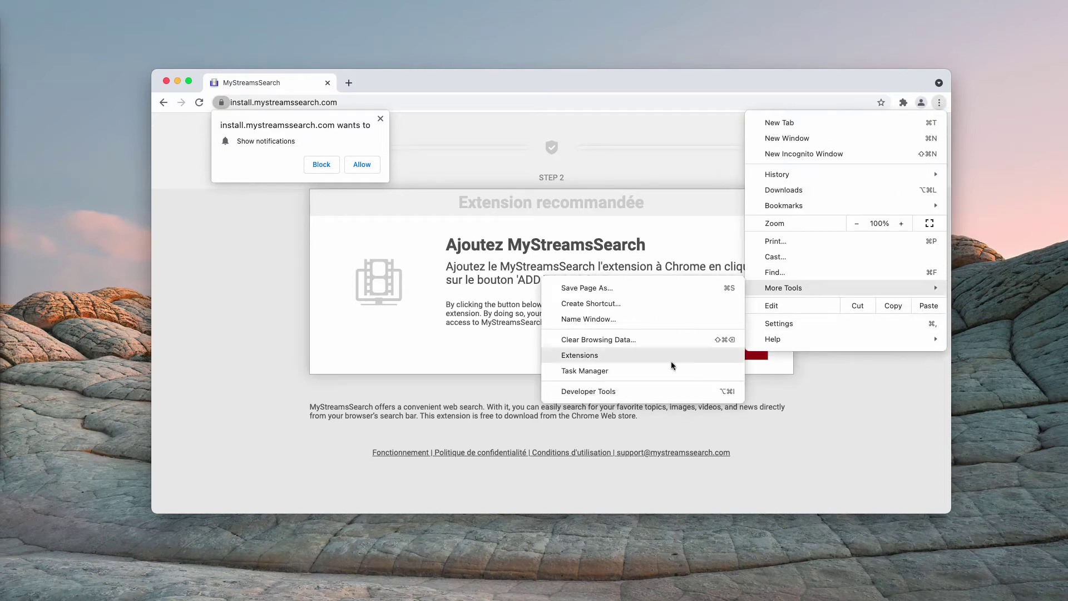
pyautogui.click(649, 357)
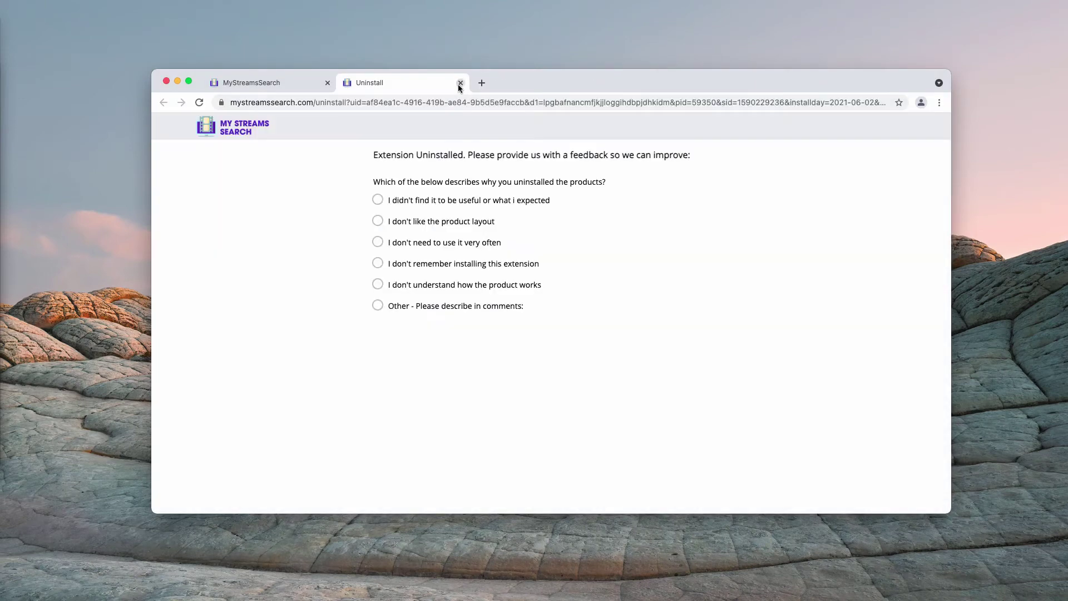
pyautogui.click(460, 82)
pyautogui.click(341, 102)
# - Load combocleaner.com from the address bar to get the Combo Cleaner app
pyautogui.write('c')
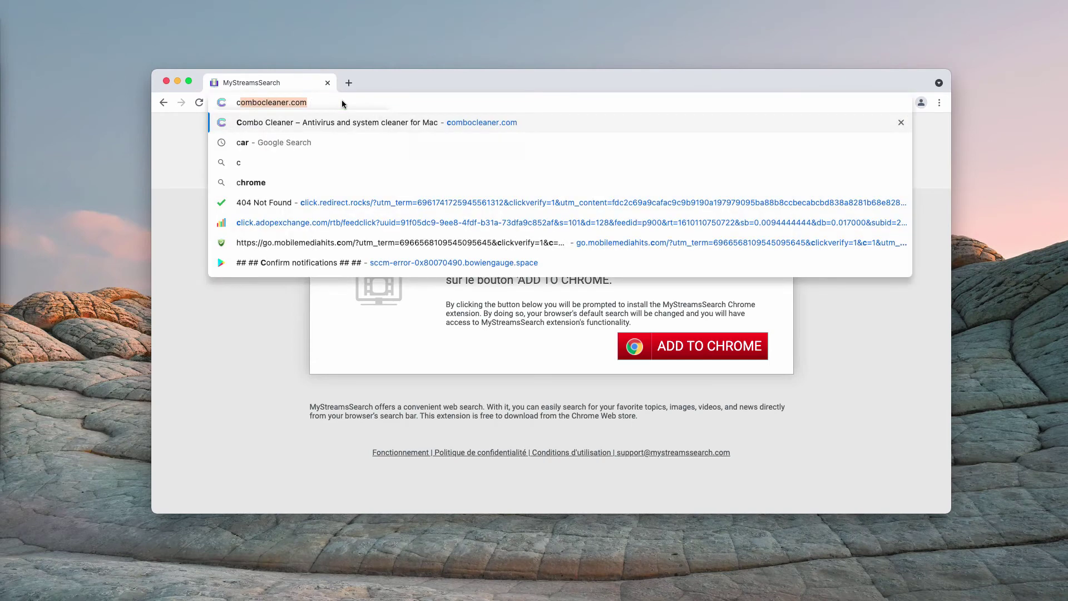
pyautogui.press('Return')
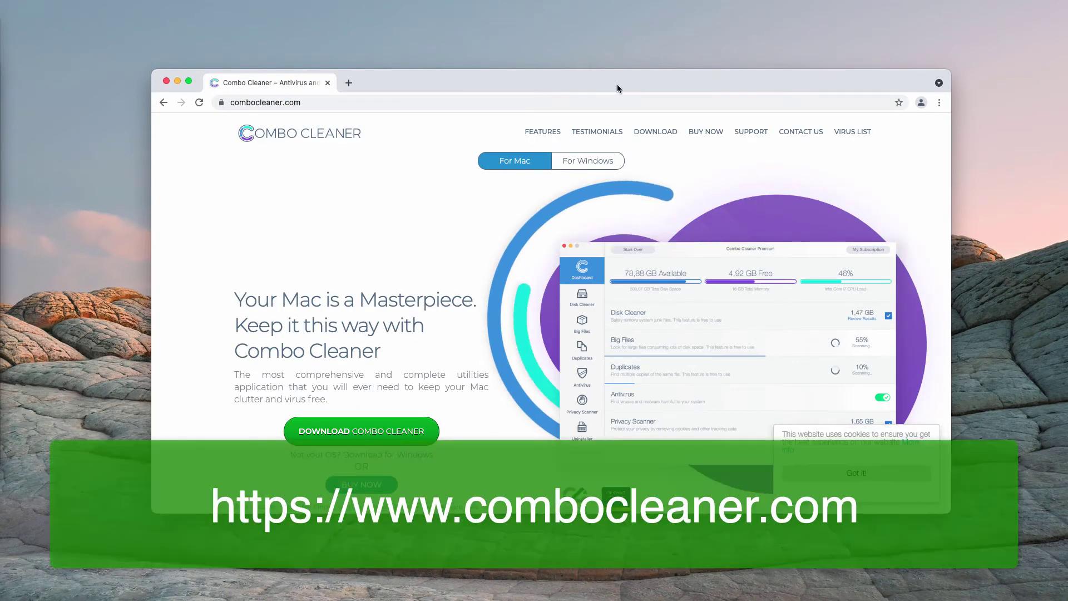
pyautogui.moveTo(617, 85); pyautogui.dragTo(615, 83)
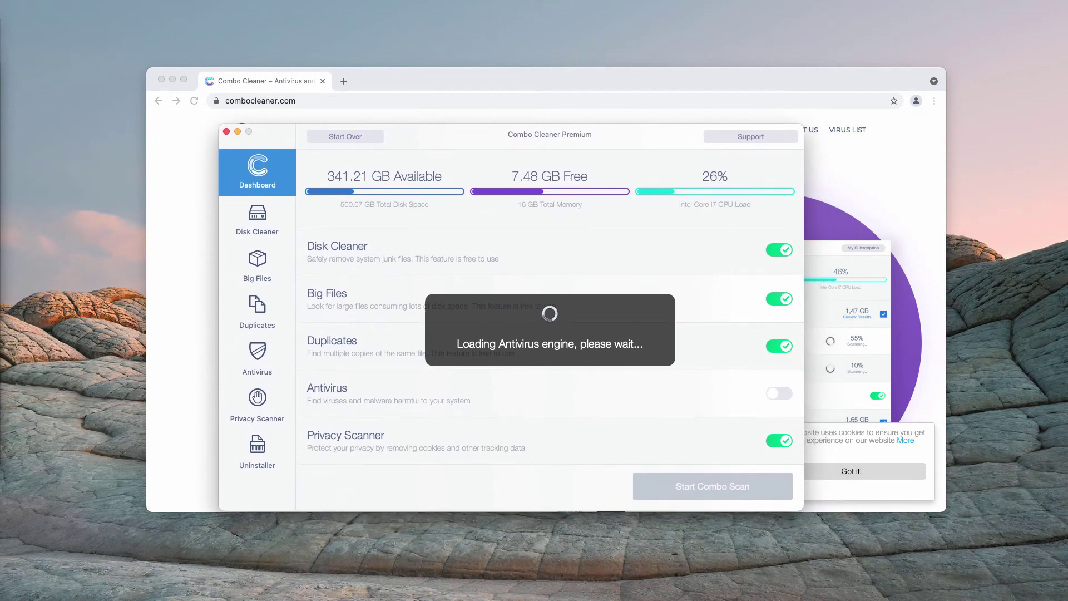
# - Start a Combo Scan of the whole Mac from the Dashboard
pyautogui.click(694, 485)
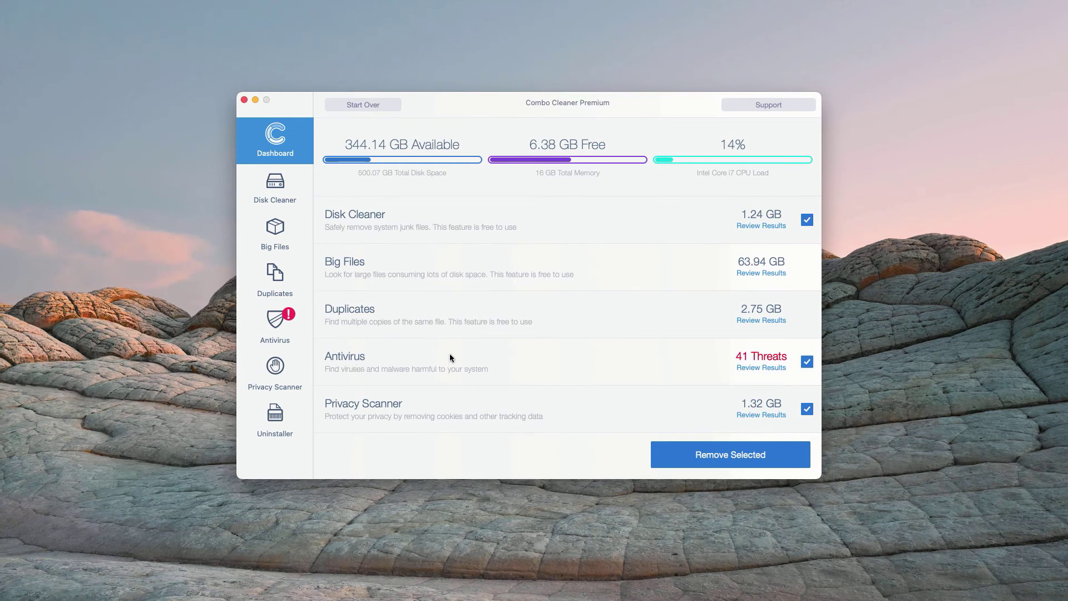
# - Review the Antivirus results and browse the 41 infected Downloads files, mostly Bundlore DMGs
pyautogui.click(759, 370)
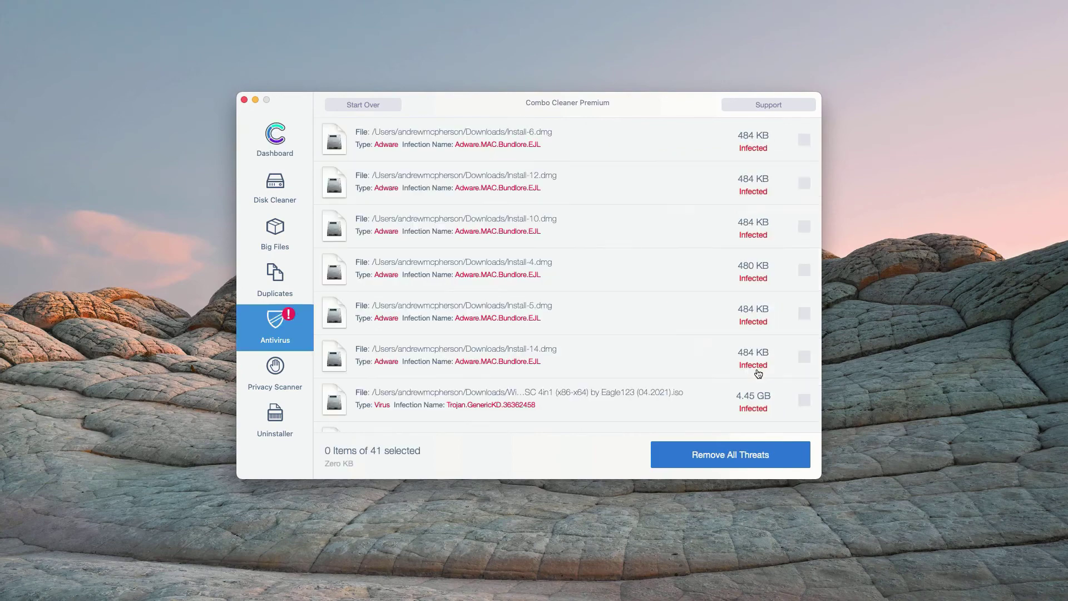
pyautogui.scroll(-5, 518, 320)
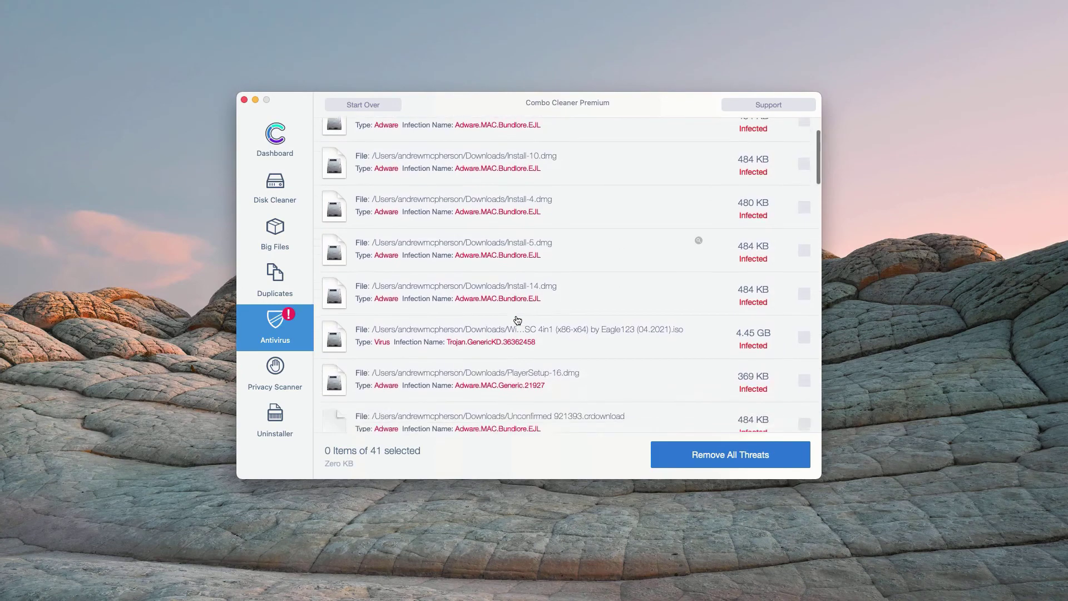
pyautogui.scroll(5, 517, 320)
pyautogui.scroll(-3, 518, 320)
pyautogui.scroll(3, 517, 320)
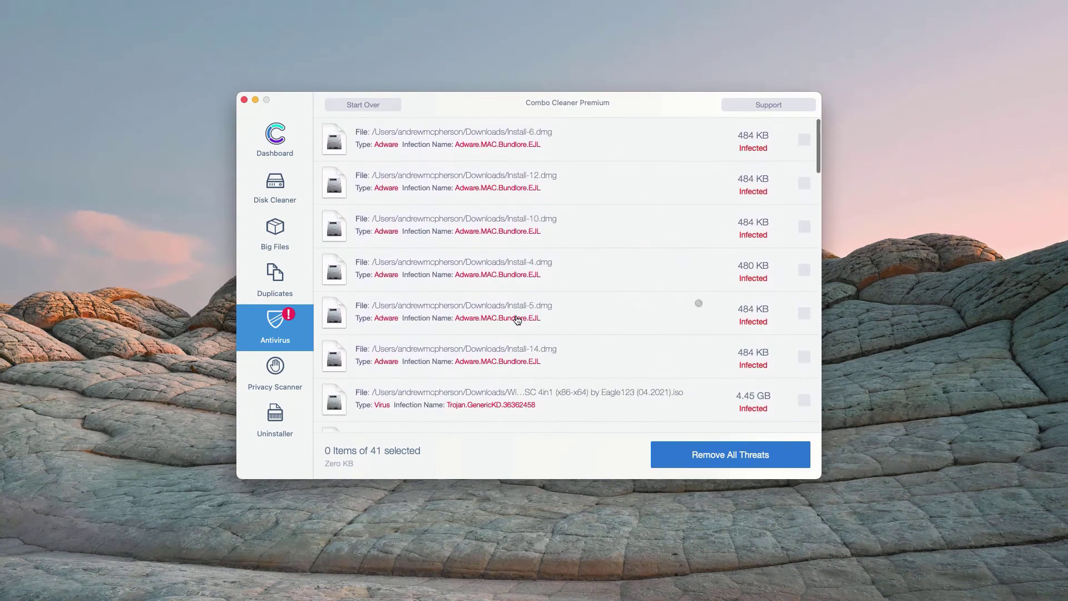
pyautogui.scroll(-10, 518, 170)
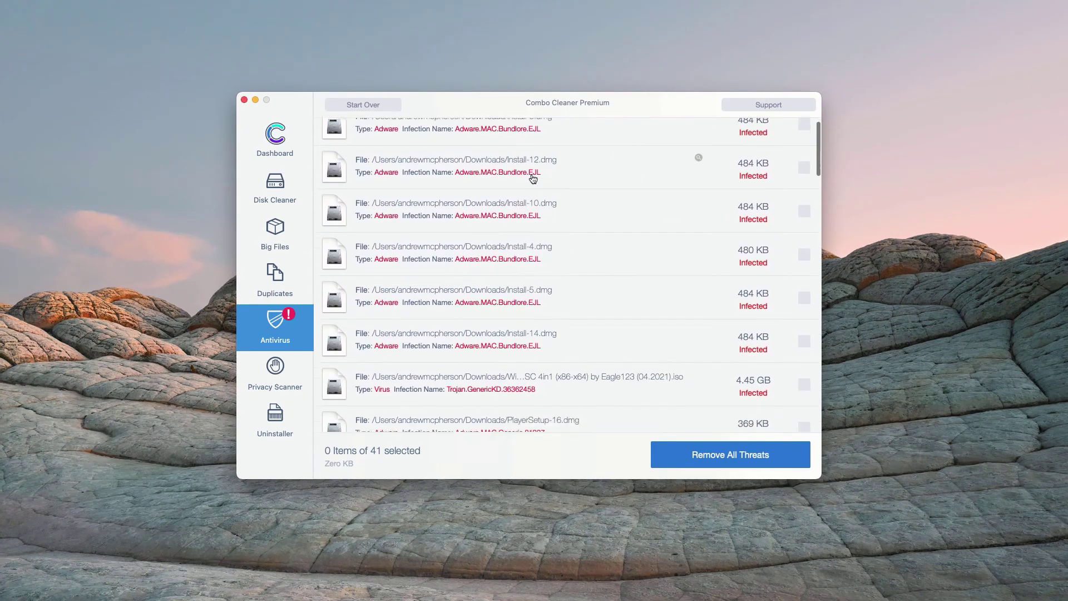
pyautogui.scroll(-10, 525, 238)
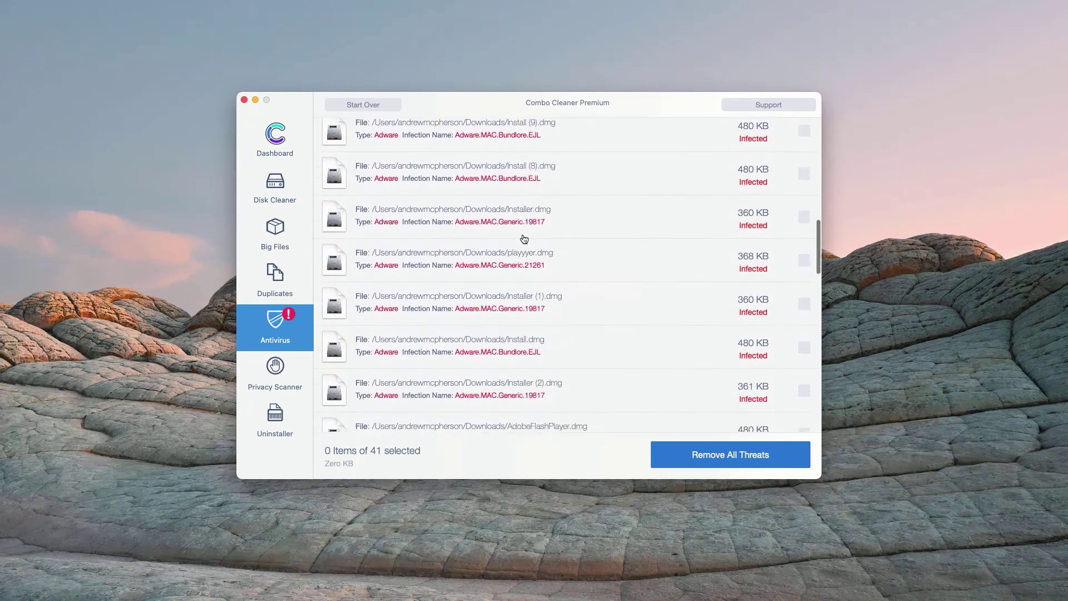
pyautogui.scroll(15, 525, 241)
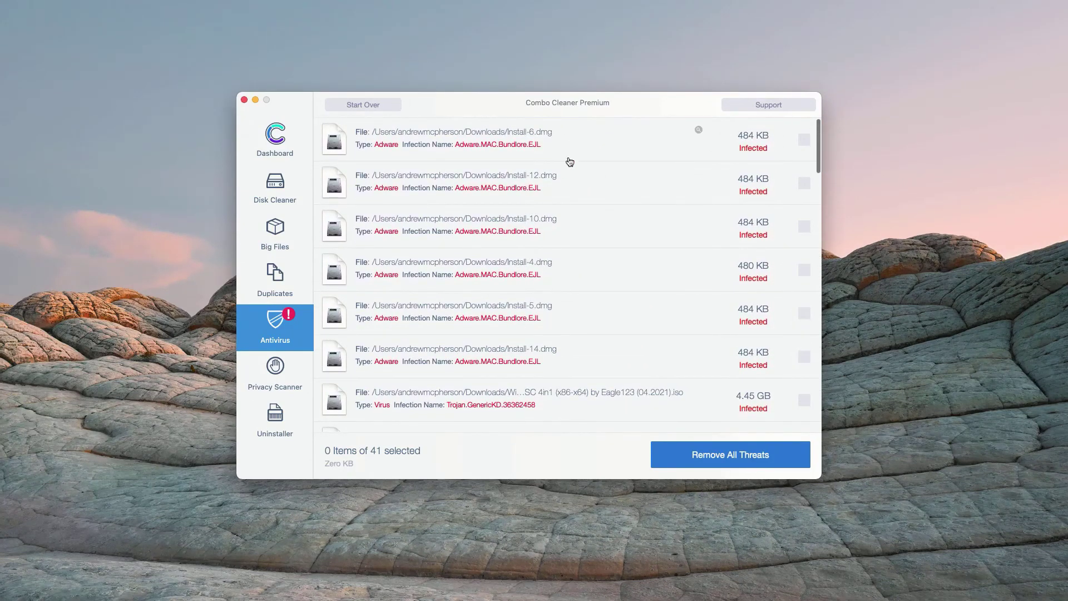
# - Reveal Install-6.dmg in Finder, move it to the Trash, and close Downloads
pyautogui.click(700, 131)
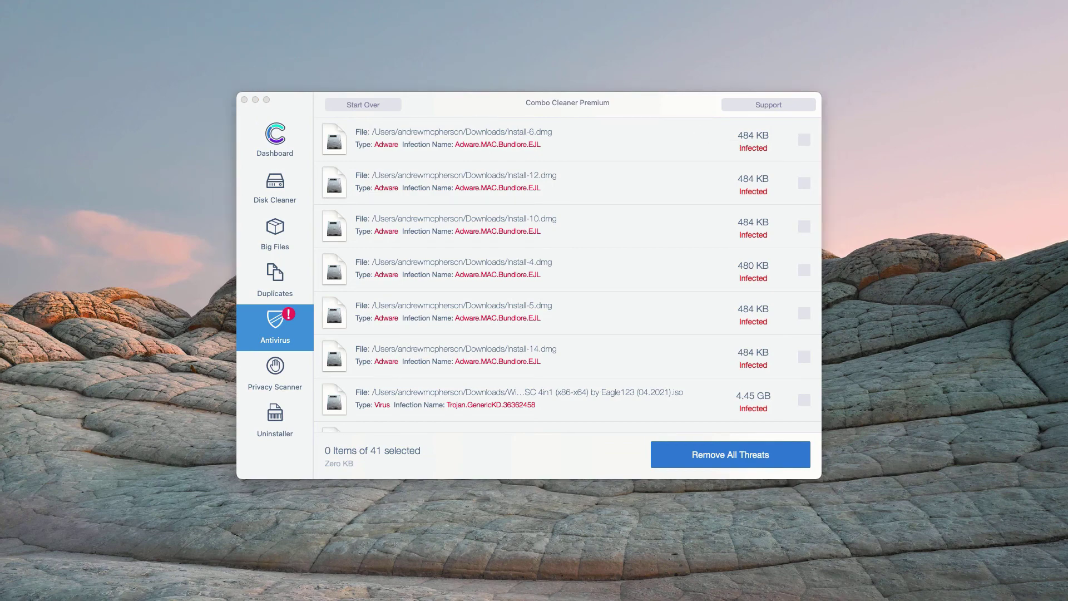
pyautogui.moveTo(368, 94); pyautogui.dragTo(427, 109)
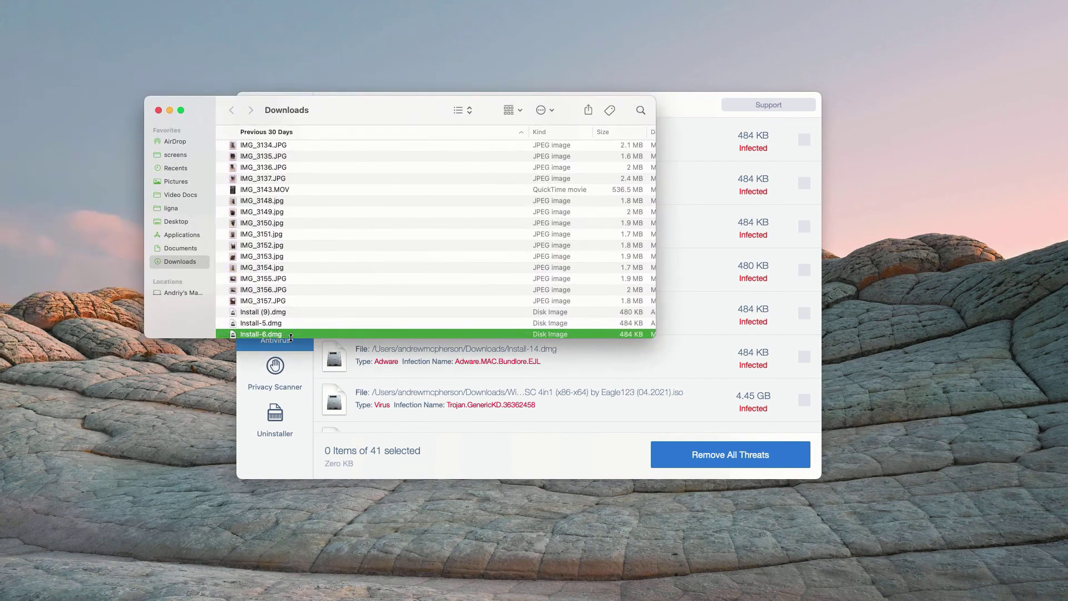
pyautogui.rightClick(380, 332)
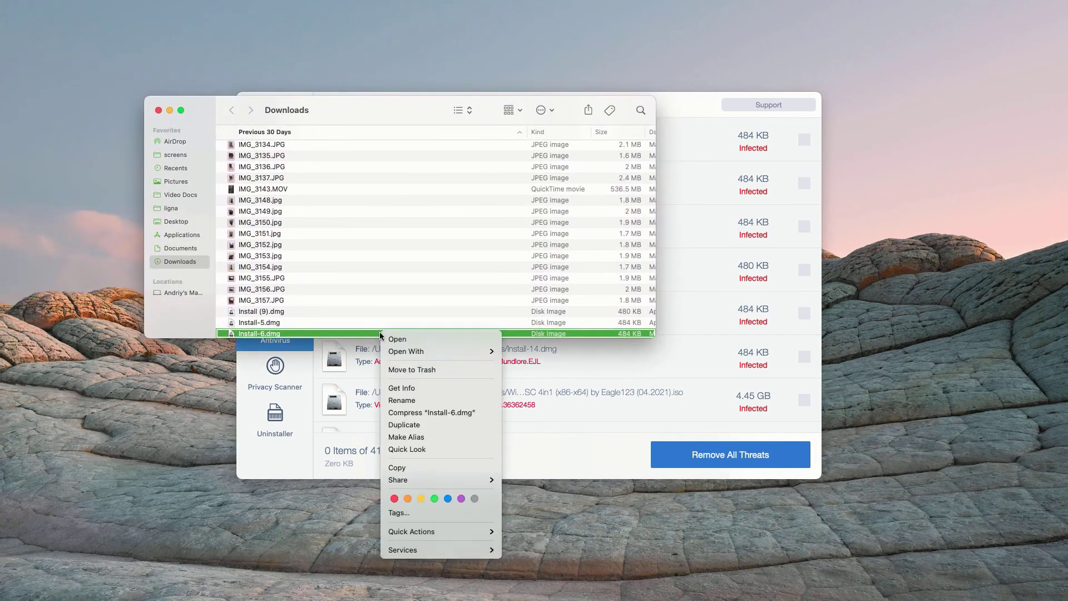
pyautogui.click(415, 369)
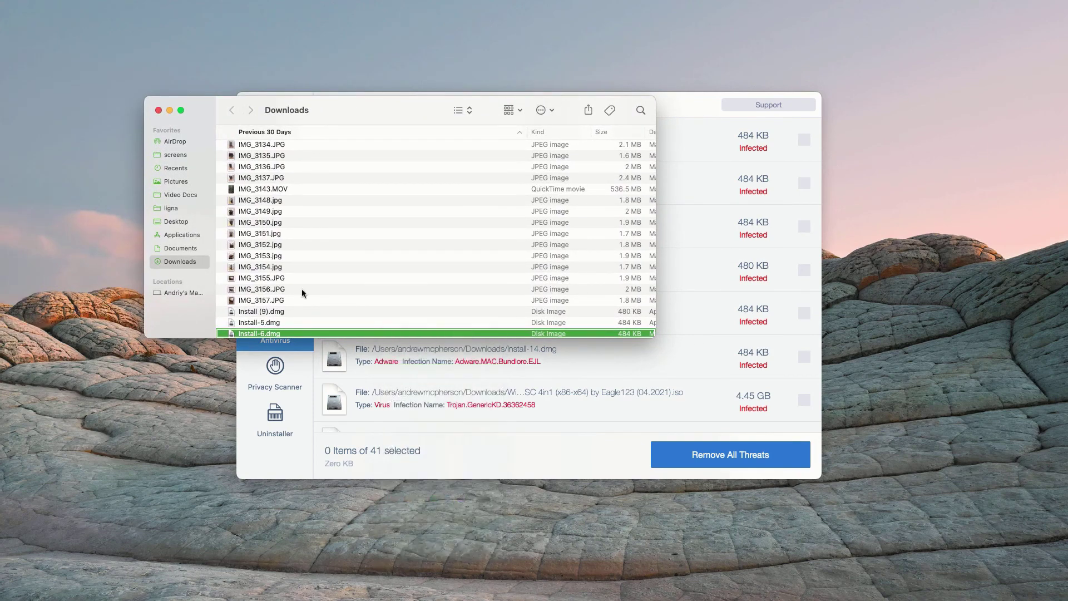
pyautogui.click(159, 110)
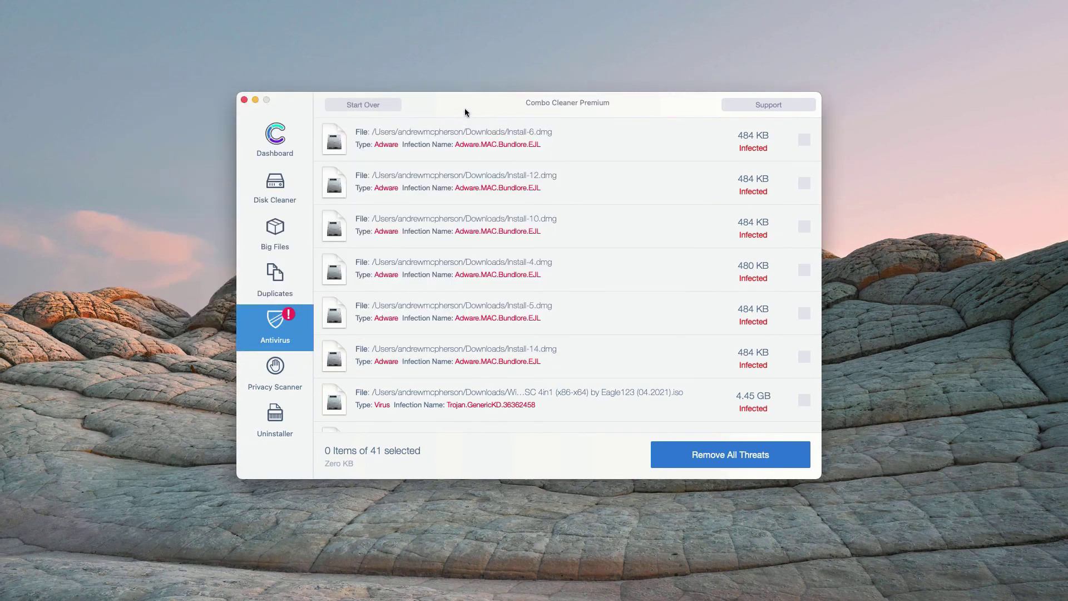